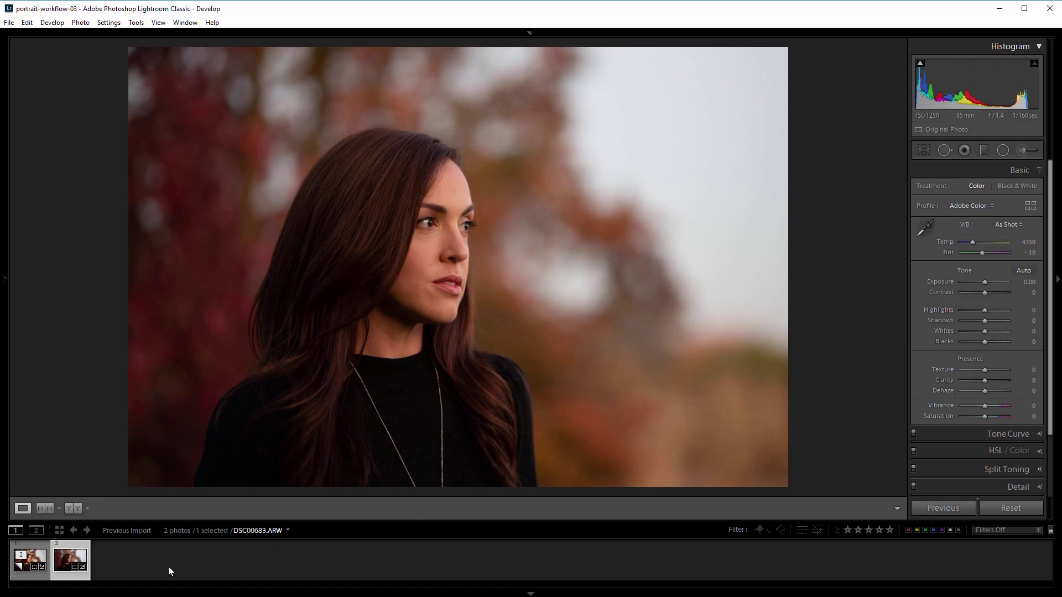
- Select the already-graded virtual copy DSC00683.ARW / Copy 1 in the filmstrip for reference
key("Left")
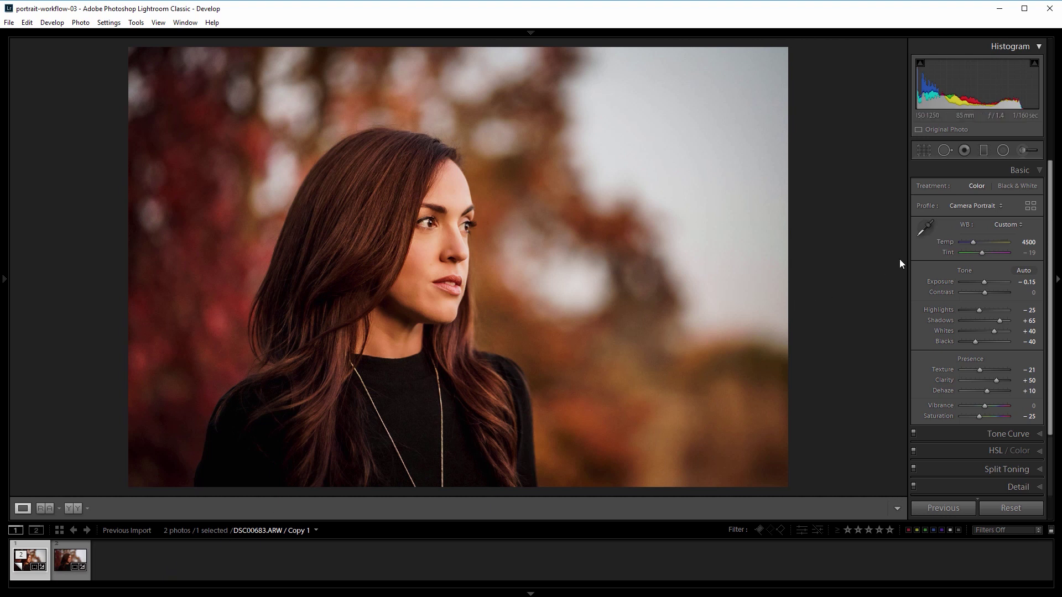
left_click(978, 205)
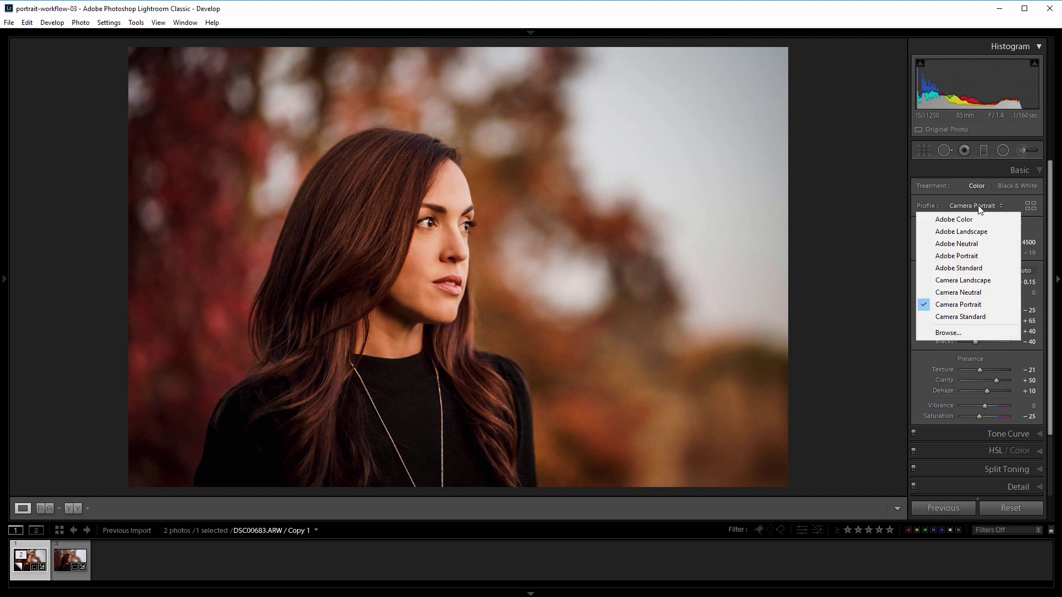
left_click(1032, 207)
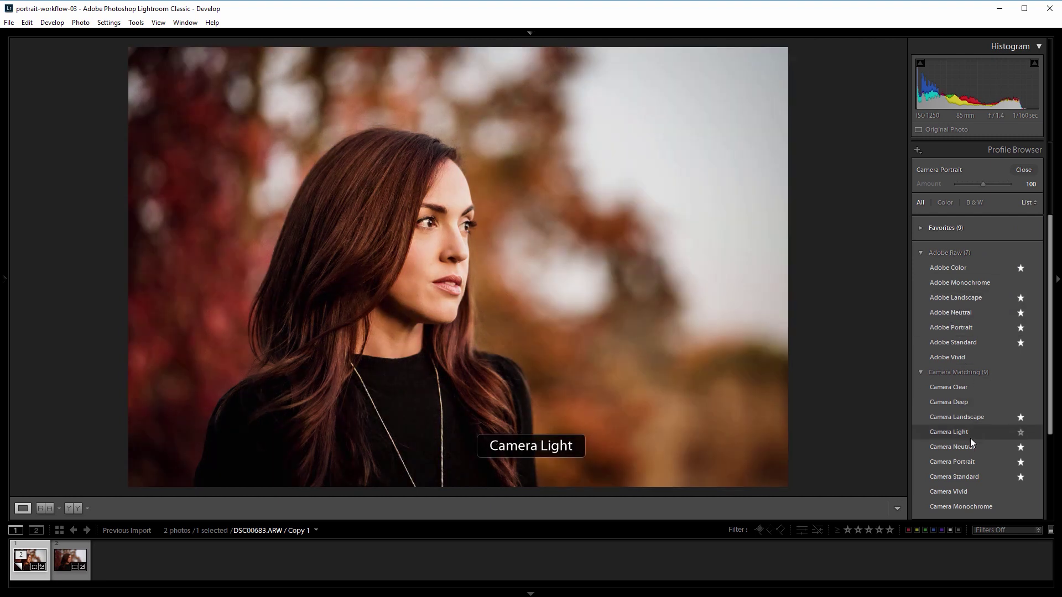
scroll(971, 438, "down", 3)
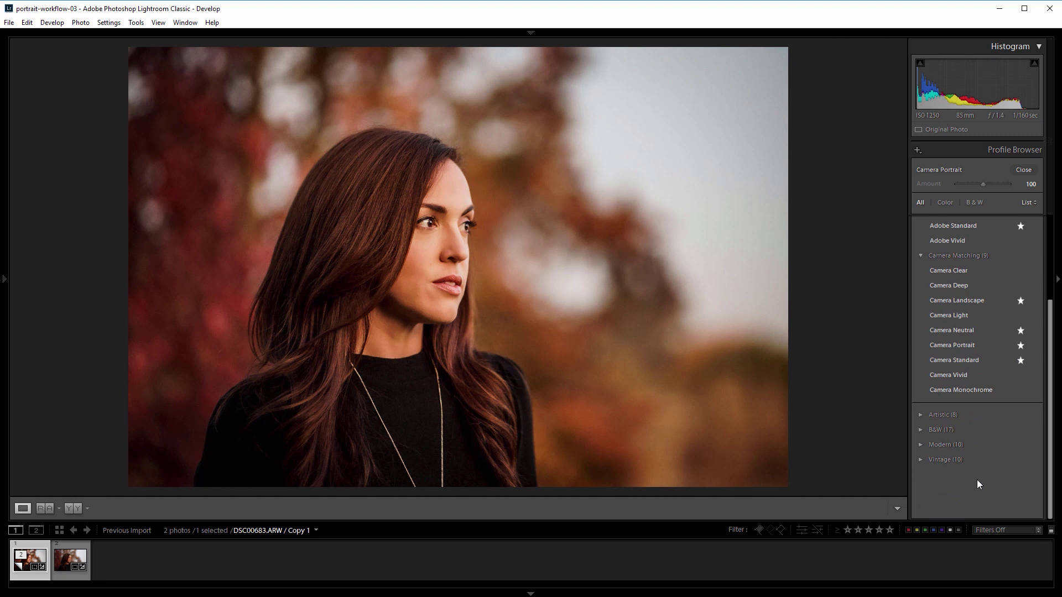
scroll(977, 485, "up", 3)
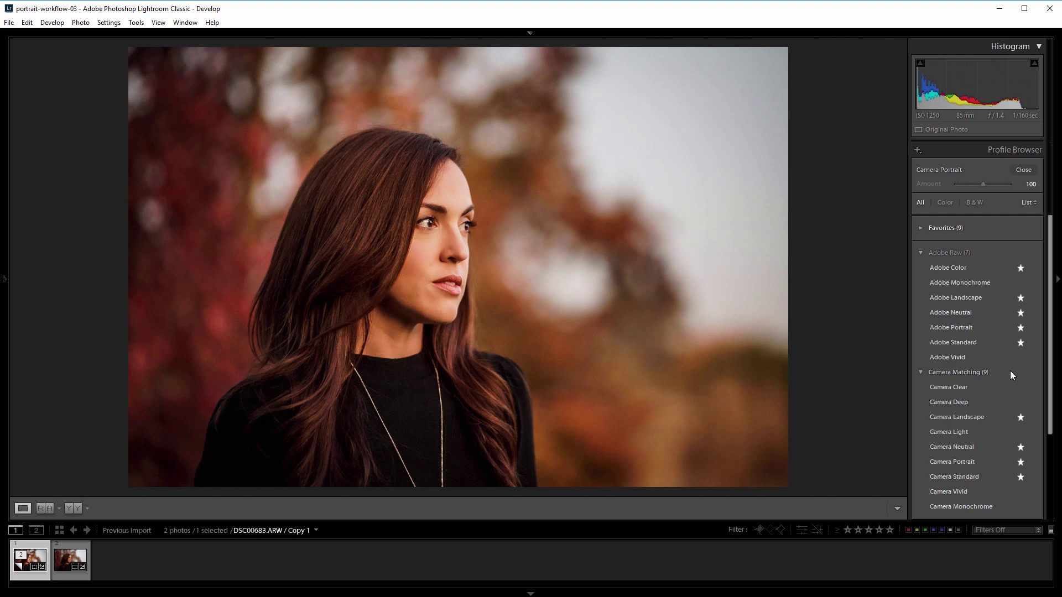
left_click(1021, 169)
- Switch to the original DSC00683.ARW and apply the Camera Portrait profile after trying Adobe Portrait
left_click(67, 559)
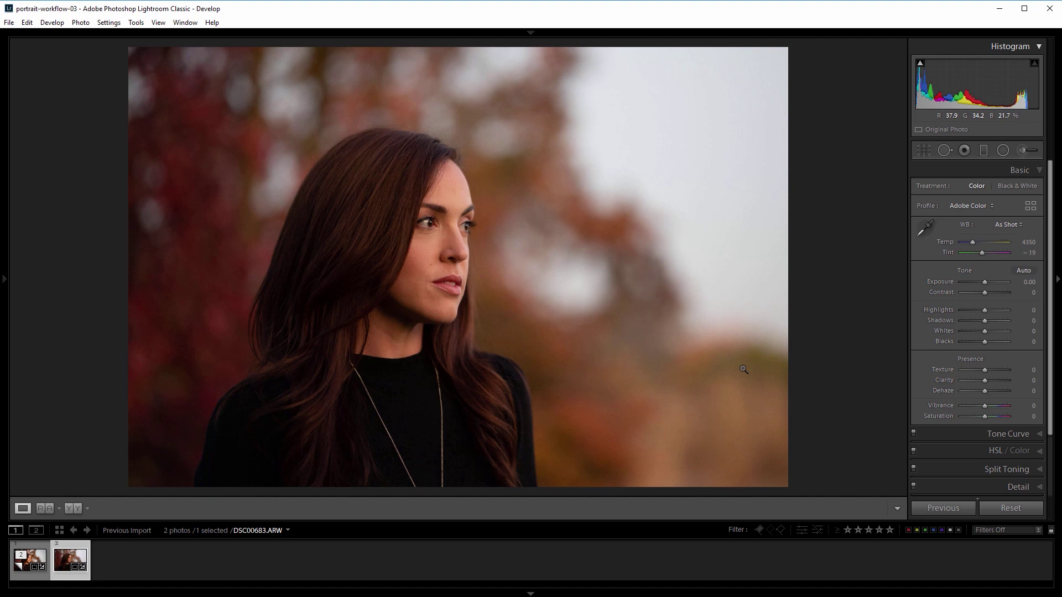
left_click(970, 206)
left_click(969, 255)
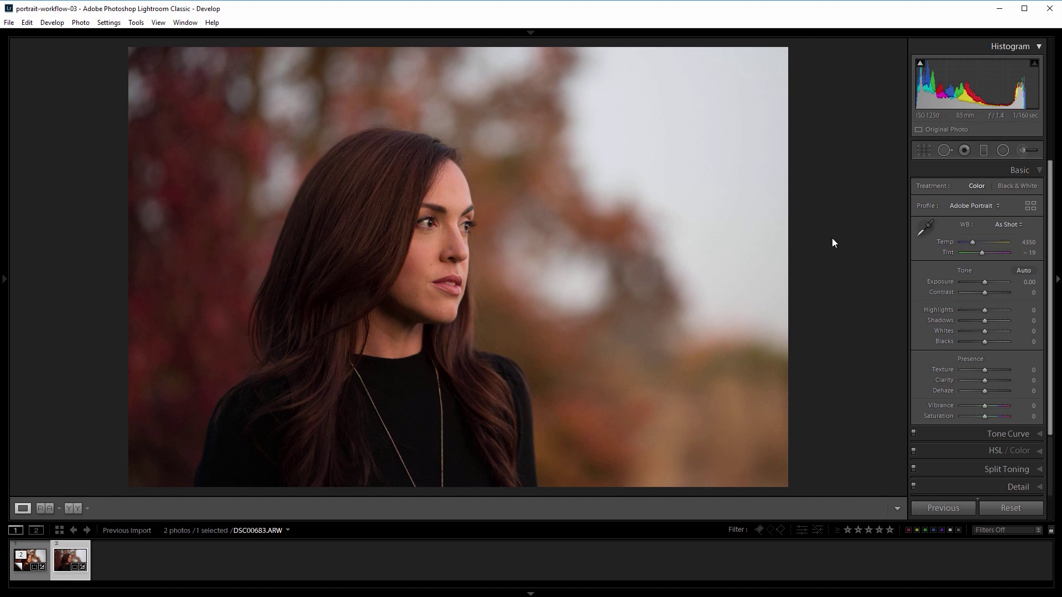
left_click(987, 207)
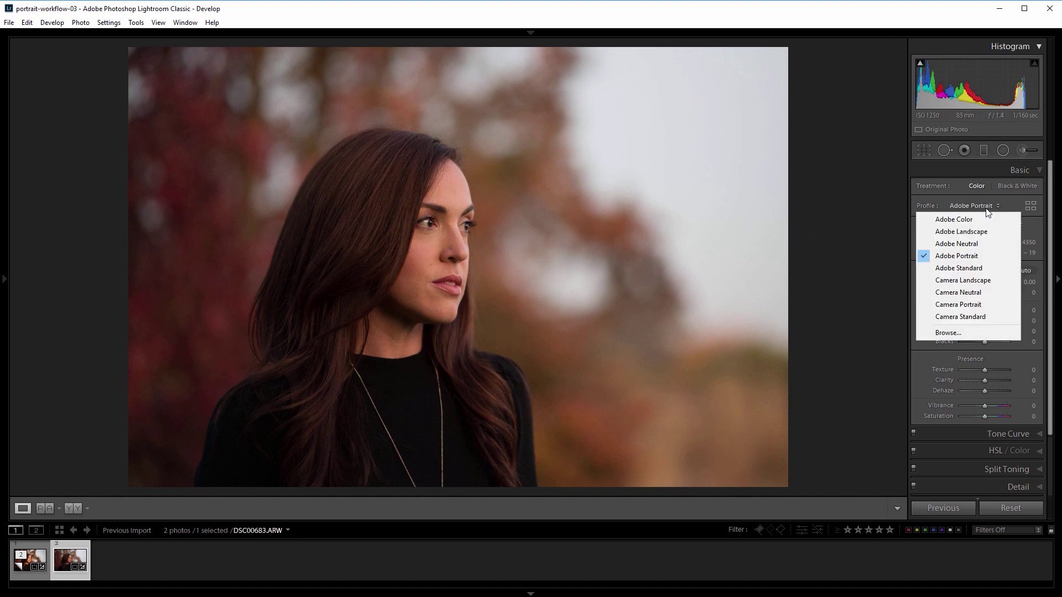
left_click(983, 304)
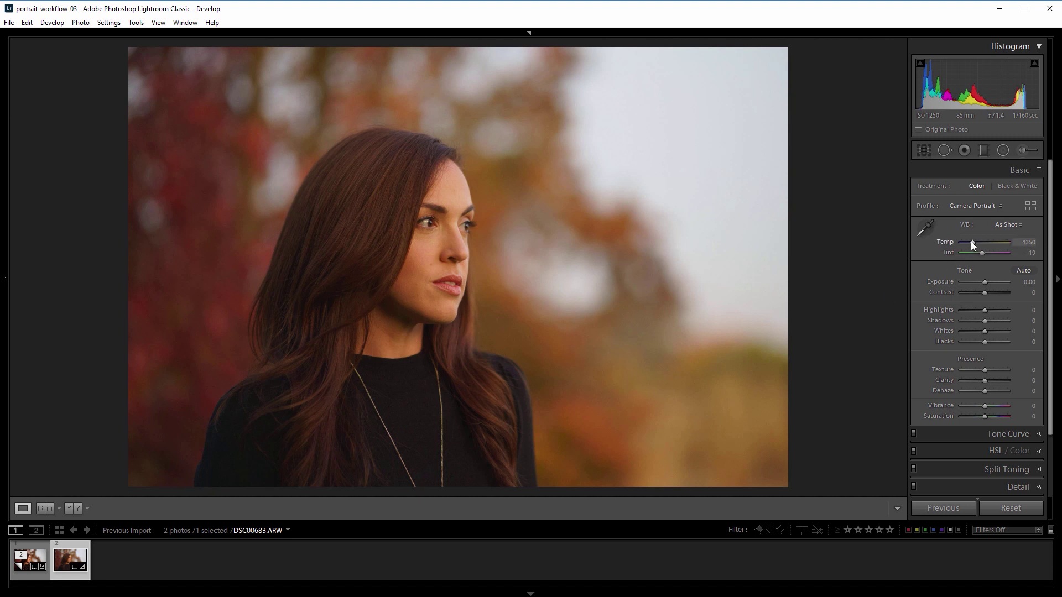
- Set Temp 4500, Highlights -24, Shadows +64, Whites +38 and Exposure -0.12
left_click_drag(973, 242, 974, 242)
left_click_drag(985, 310, 981, 312)
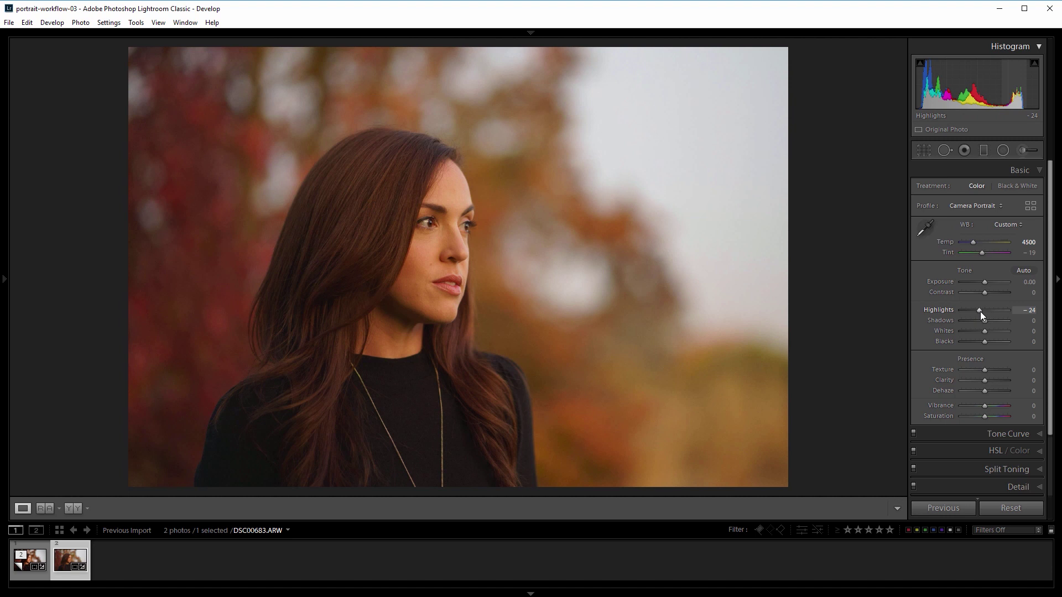
left_click_drag(984, 322, 999, 323)
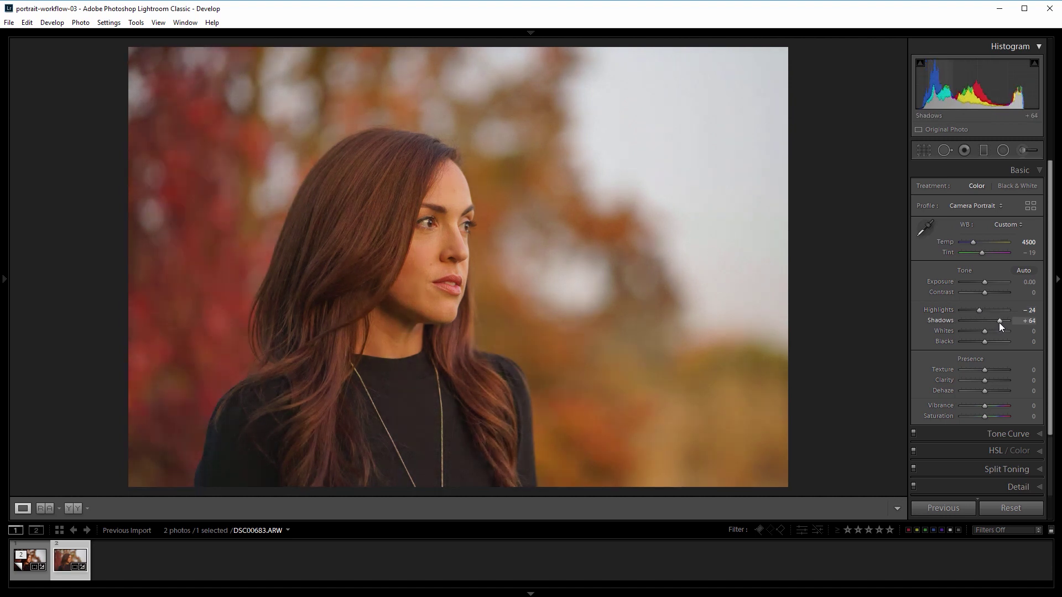
mouse_move(985, 332)
left_mouse_down()
mouse_move(993, 332)
mouse_move(975, 342)
left_mouse_up()
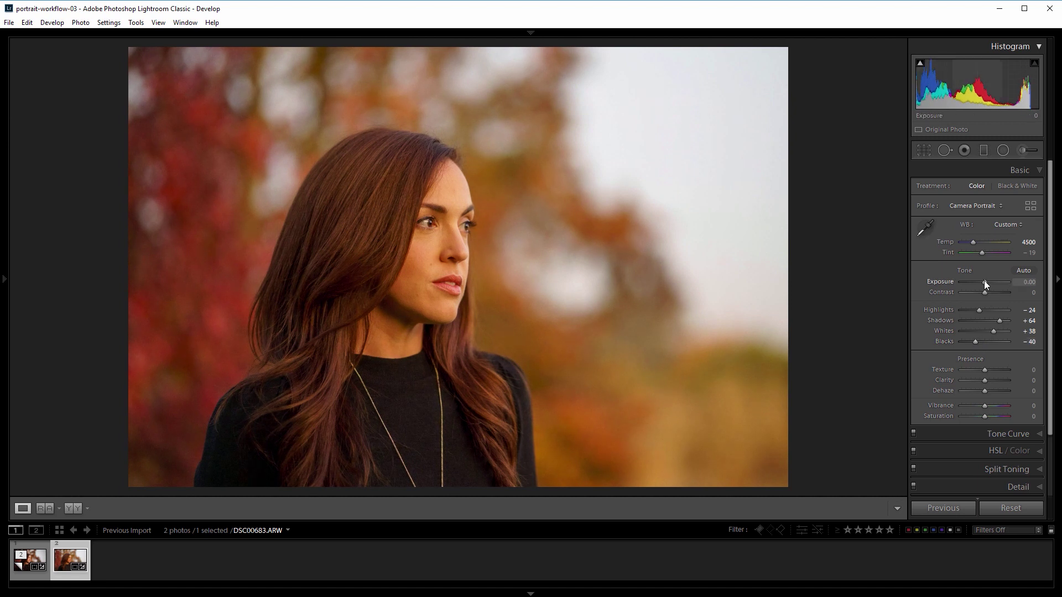
left_click_drag(984, 281, 984, 281)
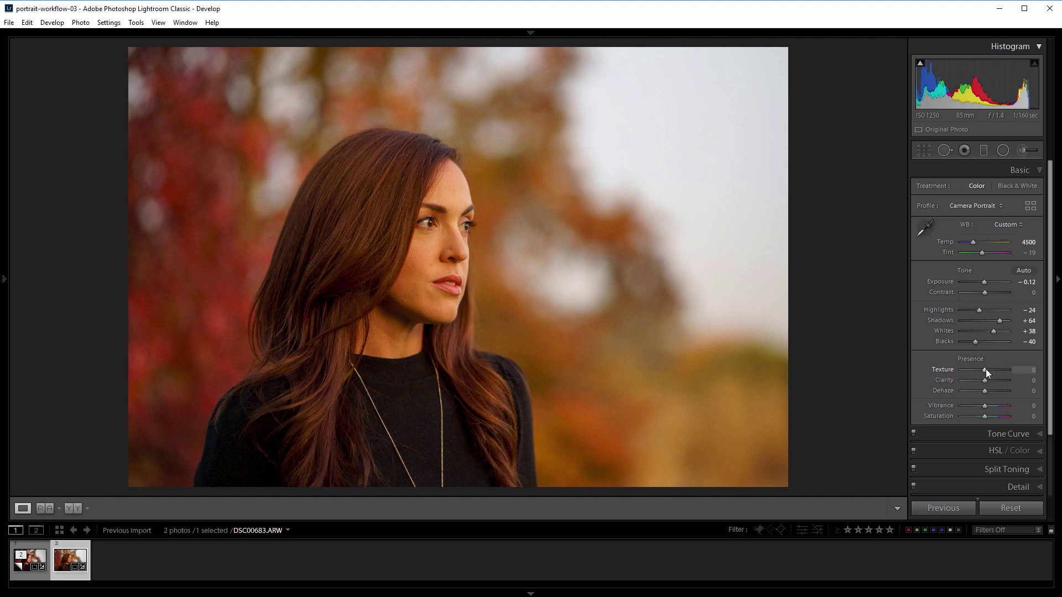
- Set Texture to -21, Clarity to +50 and Saturation to -24
left_click_drag(986, 370, 981, 370)
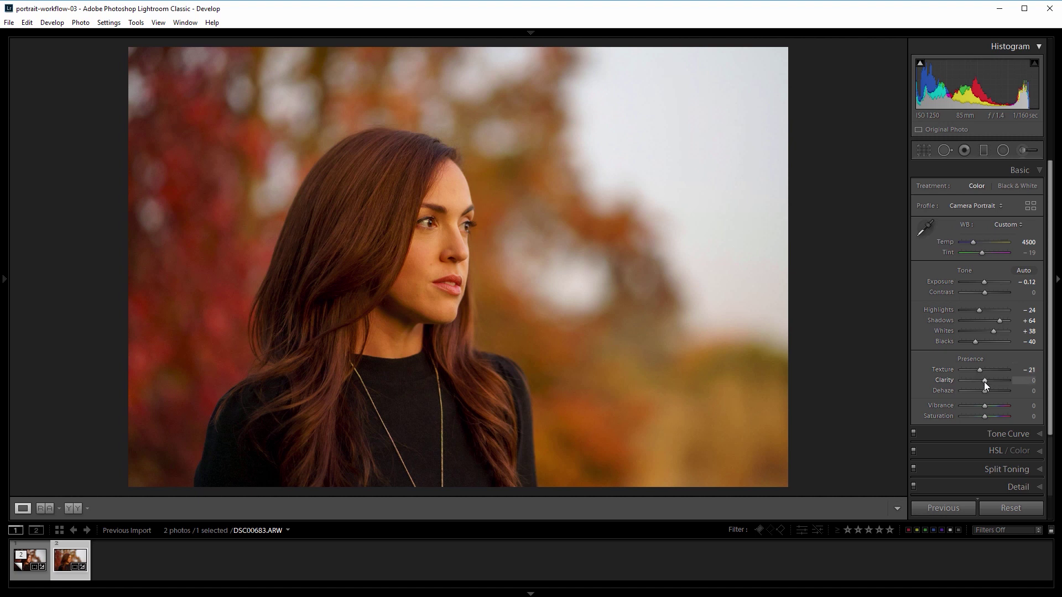
mouse_move(987, 380)
left_mouse_down()
mouse_move(997, 381)
mouse_move(989, 392)
left_mouse_up()
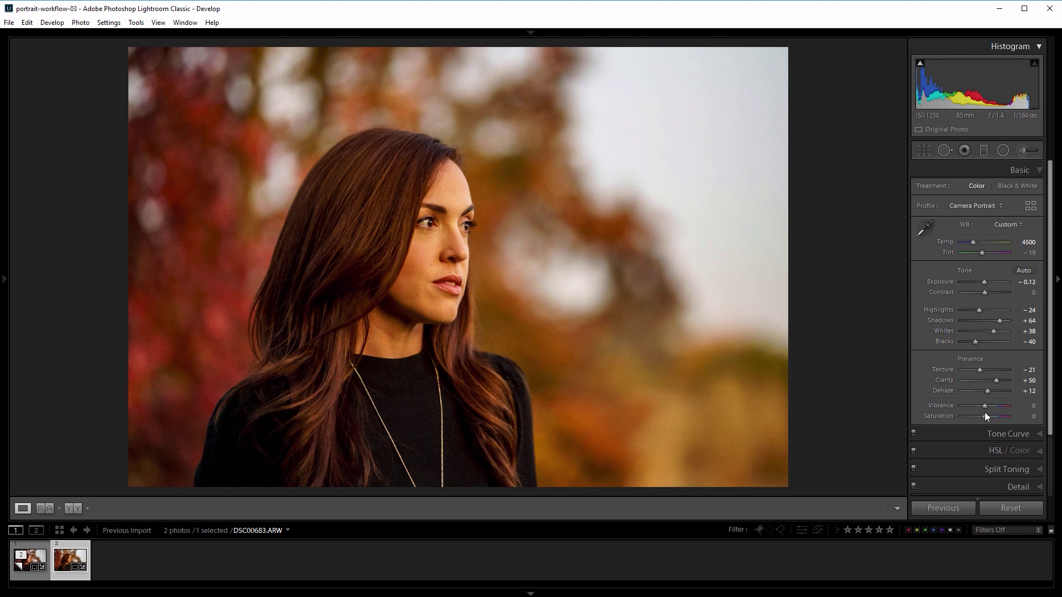
left_click_drag(984, 416, 980, 416)
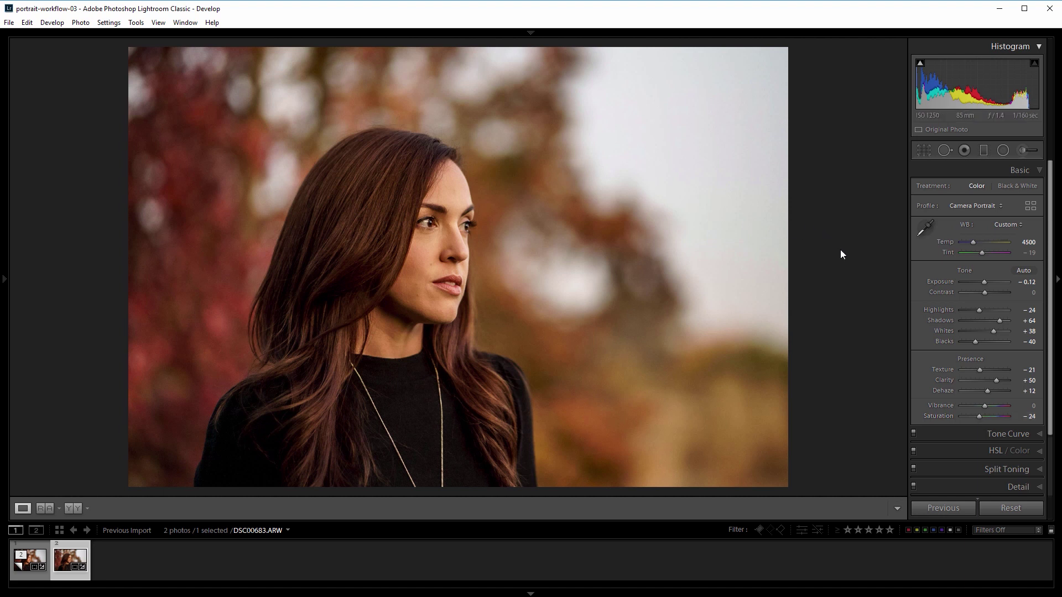
- Add an oval radial mask around the face and adjust its exposure
left_click(1004, 151)
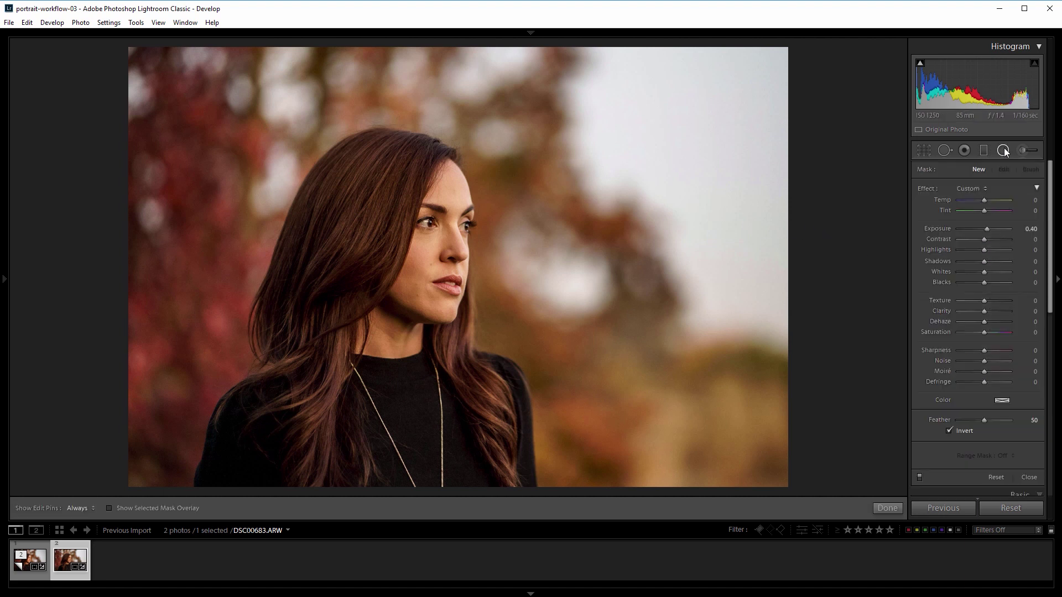
left_click_drag(435, 244, 490, 348)
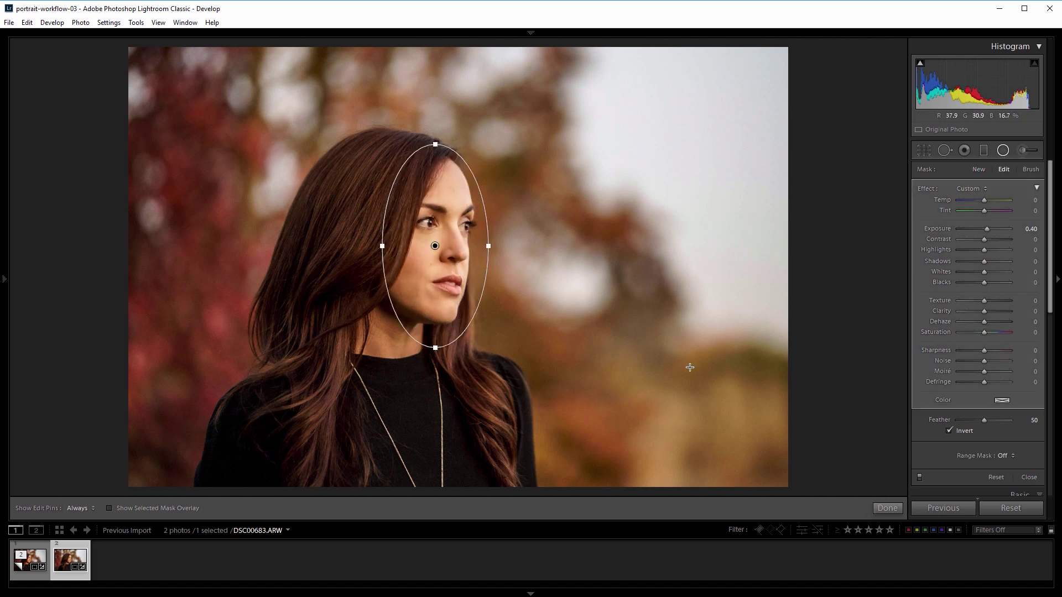
left_click_drag(1023, 234, 1026, 233)
left_click(1028, 232)
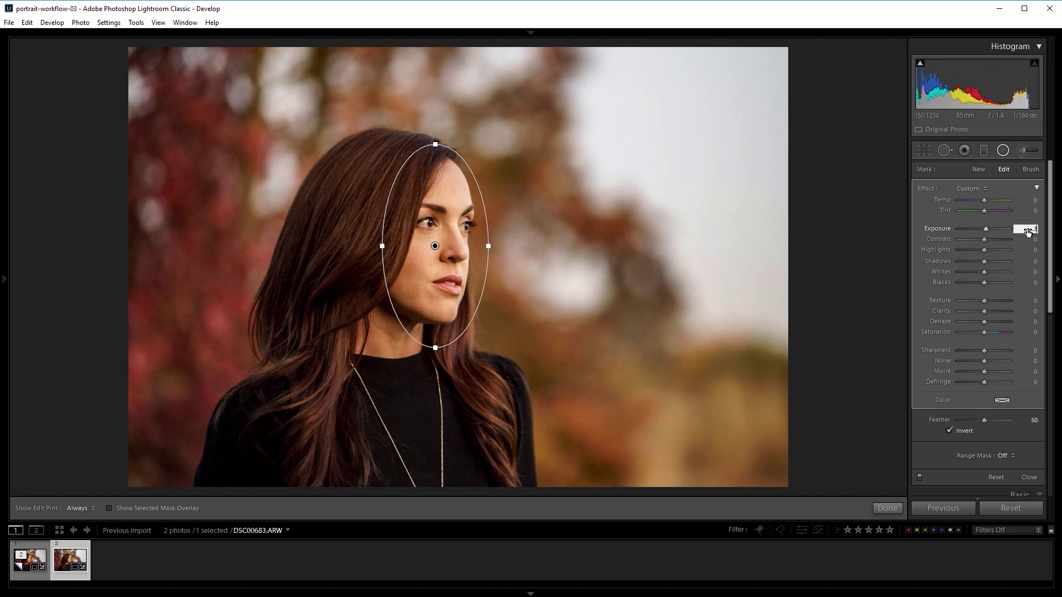
key("Return")
left_click(1004, 152)
- Brush the left eye's iris with a local Exposure 0.33 adjustment, then zoom back out
left_click(437, 230)
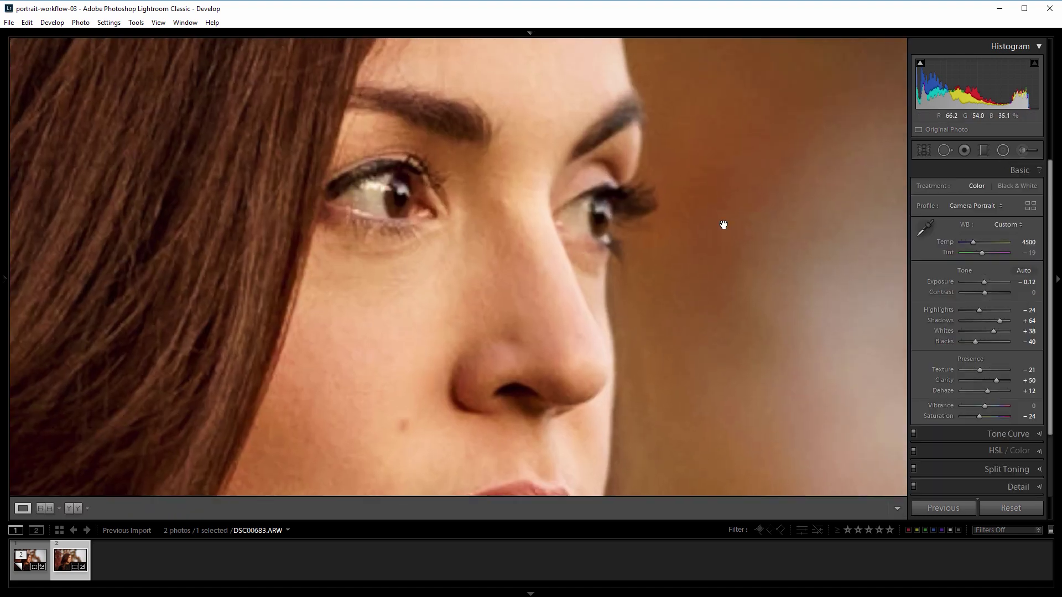
left_click(1032, 152)
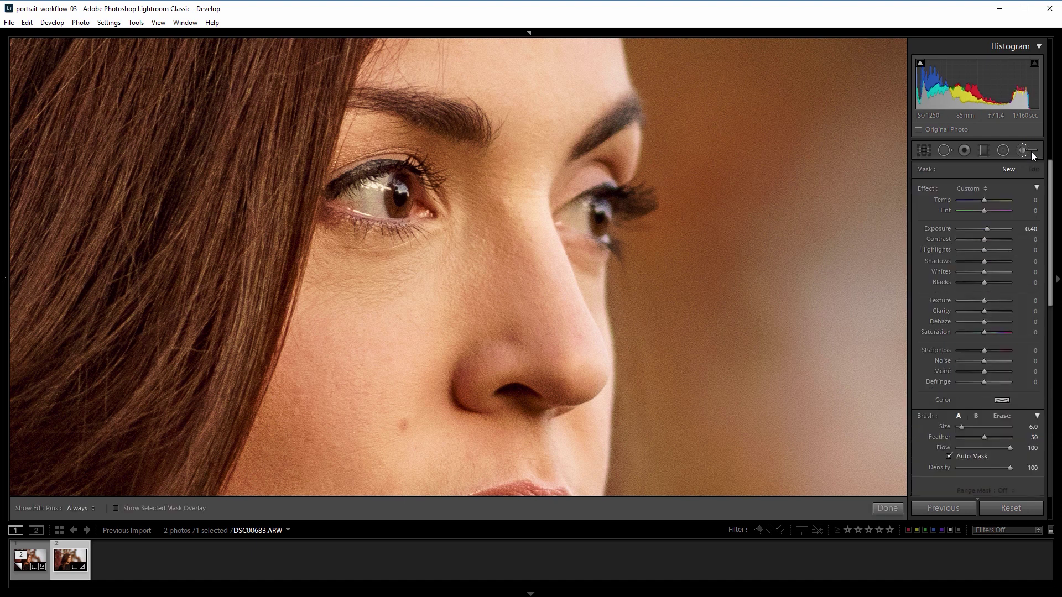
key("h")
mouse_move(348, 194)
left_mouse_down()
mouse_move(398, 181)
mouse_move(412, 206)
mouse_move(368, 193)
left_mouse_up()
left_click_drag(374, 198, 375, 197)
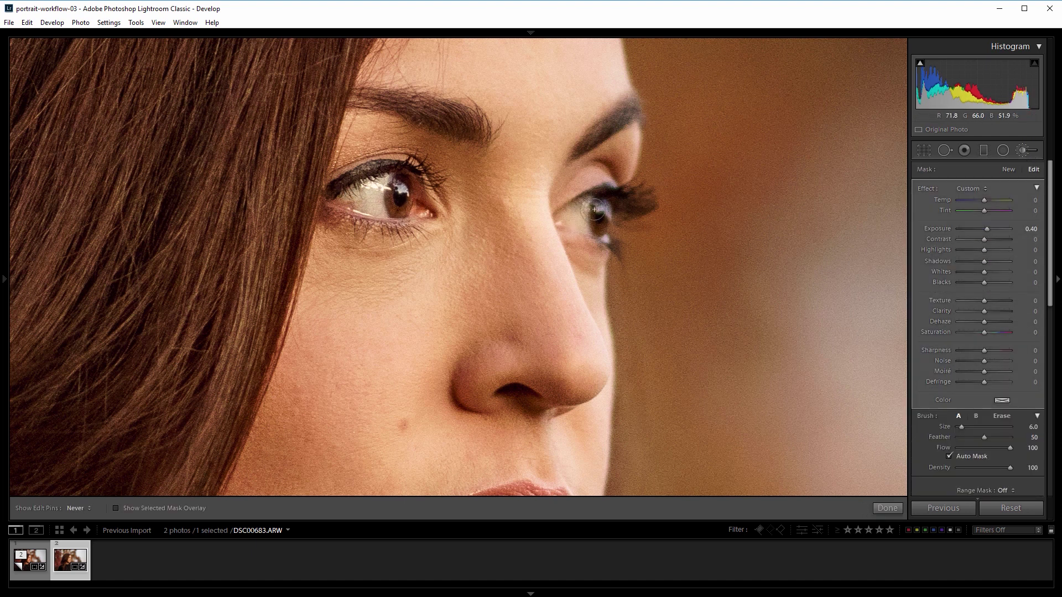
key("h")
left_click(1031, 229)
key("Return")
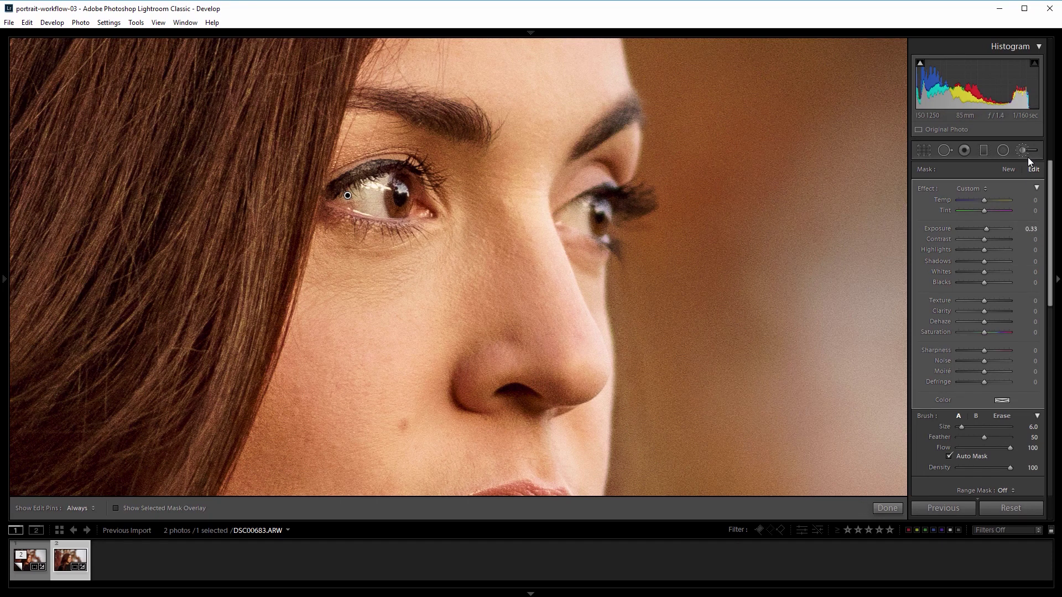
left_click(1028, 154)
left_click(599, 267)
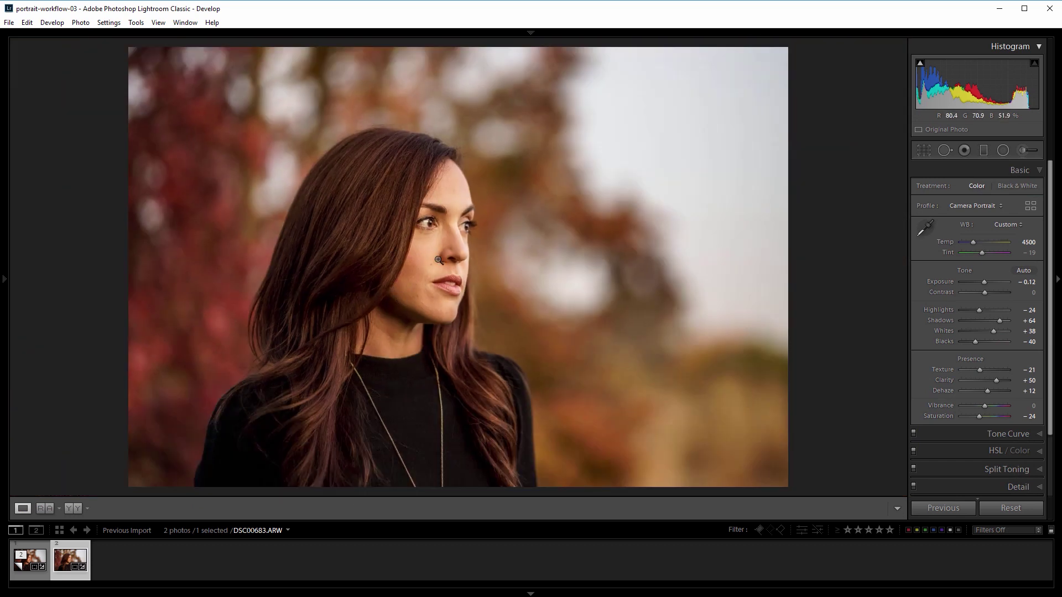
- Paint a new brush mask up the neck and jaw, previewed at Exposure 4.00
left_click(1027, 154)
left_click(375, 333)
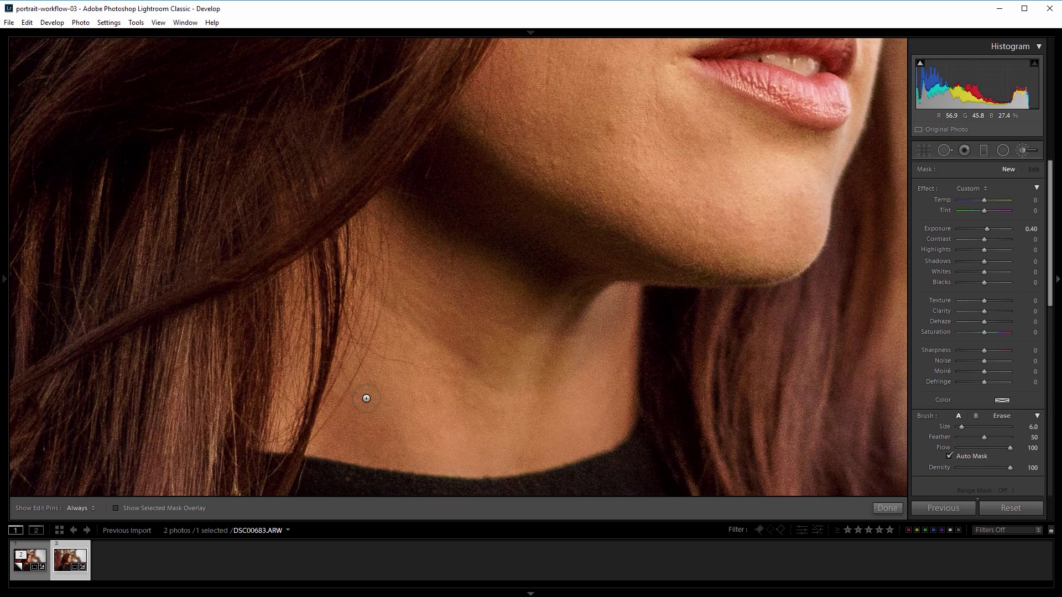
scroll(366, 399, "up", 5)
scroll(366, 398, "up", 1)
left_click_drag(1000, 228, 1018, 230)
key("h")
mouse_move(362, 428)
left_mouse_down()
mouse_move(436, 187)
mouse_move(602, 277)
mouse_move(598, 410)
mouse_move(379, 404)
mouse_move(441, 408)
mouse_move(446, 387)
mouse_move(376, 227)
mouse_move(538, 403)
mouse_move(517, 171)
mouse_move(404, 289)
mouse_move(565, 387)
mouse_move(367, 373)
mouse_move(343, 304)
mouse_move(315, 310)
mouse_move(305, 331)
left_mouse_up()
- Set the skin mask's Exposure back to 0 and Texture to -63, then close the brush
key("h")
key("bracketleft")
key("bracketleft")
key("bracketleft")
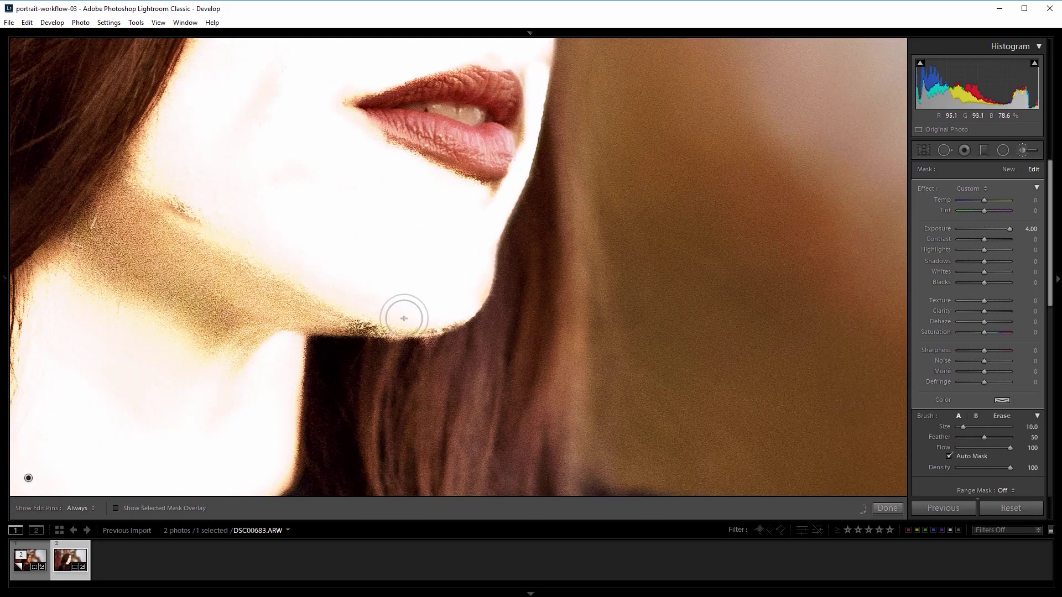
key("z")
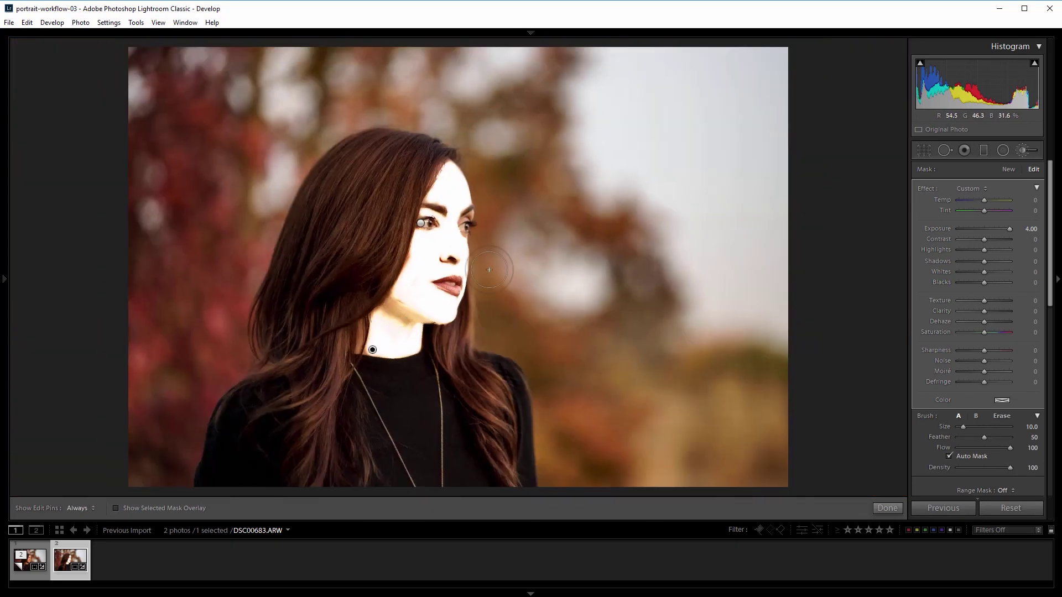
left_click(1031, 229)
type("0")
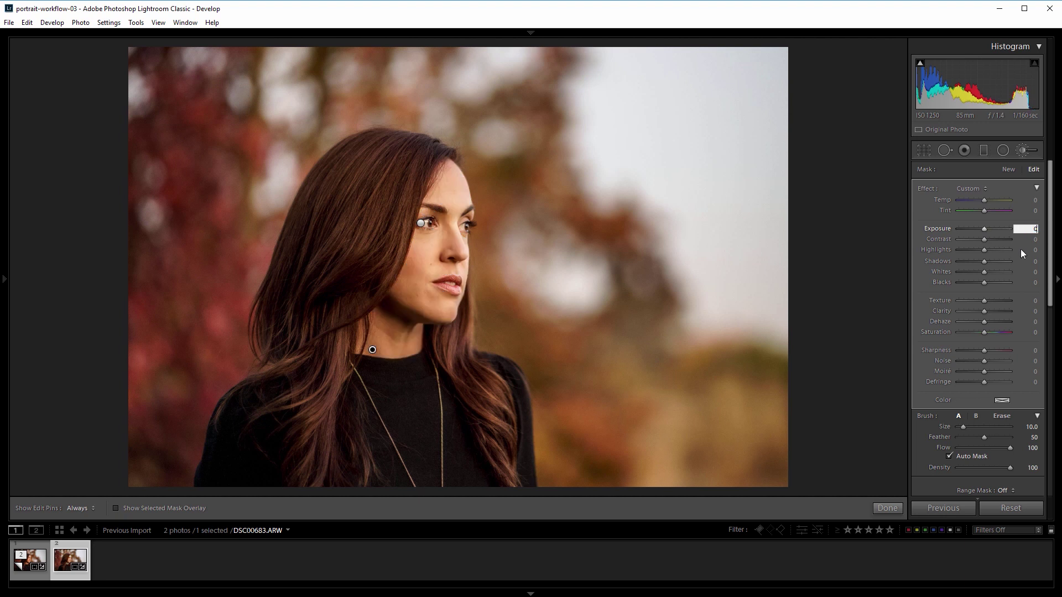
left_click_drag(986, 300, 972, 300)
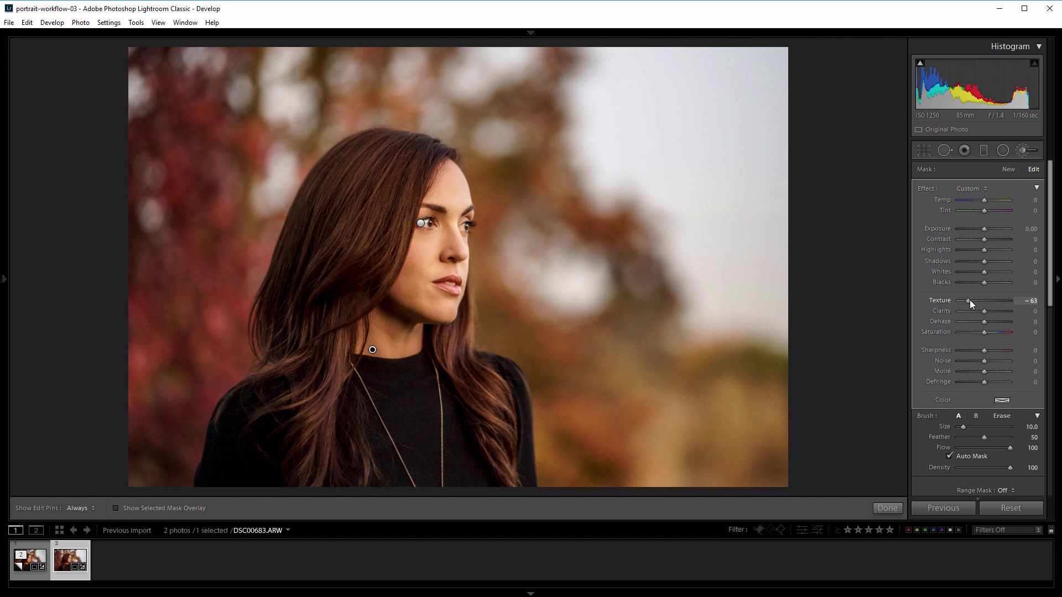
left_click(1031, 154)
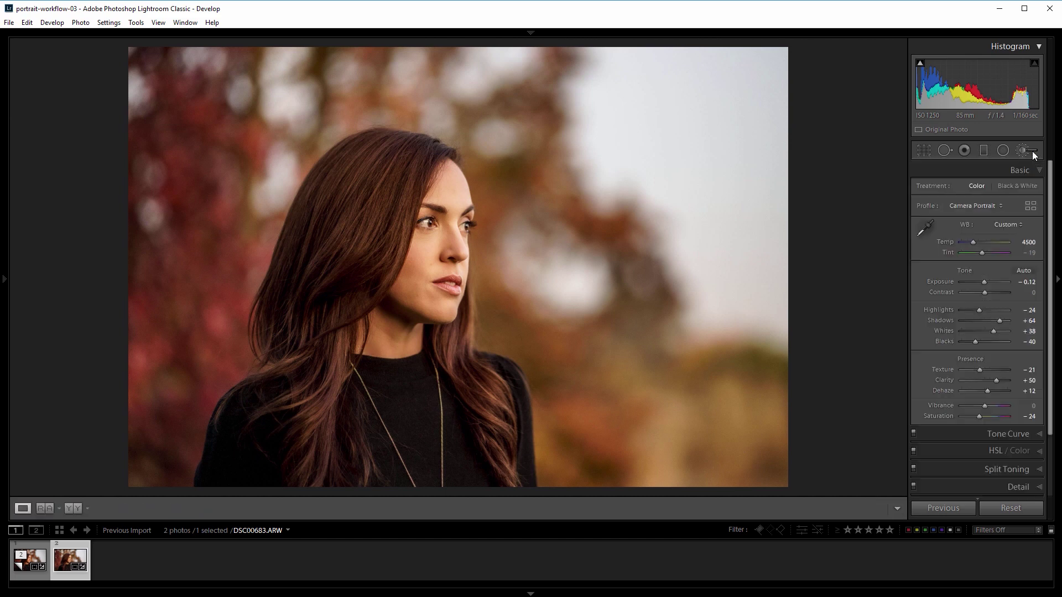
- Add a post-crop vignette with Amount -14 and Midpoint 57
left_click(437, 247)
left_click(437, 249)
scroll(947, 310, "down", 3)
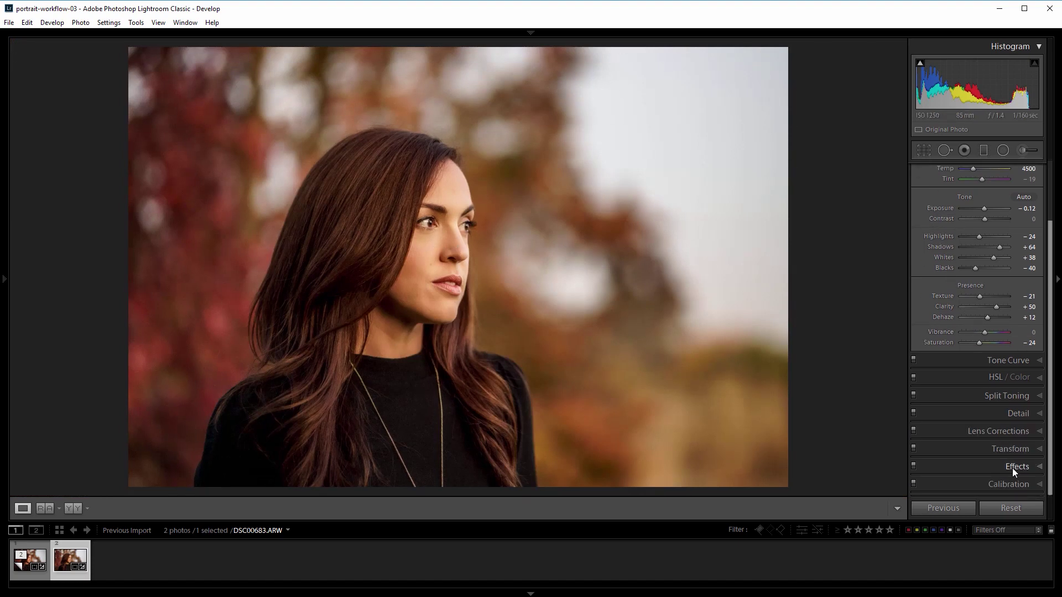
left_click(1014, 469)
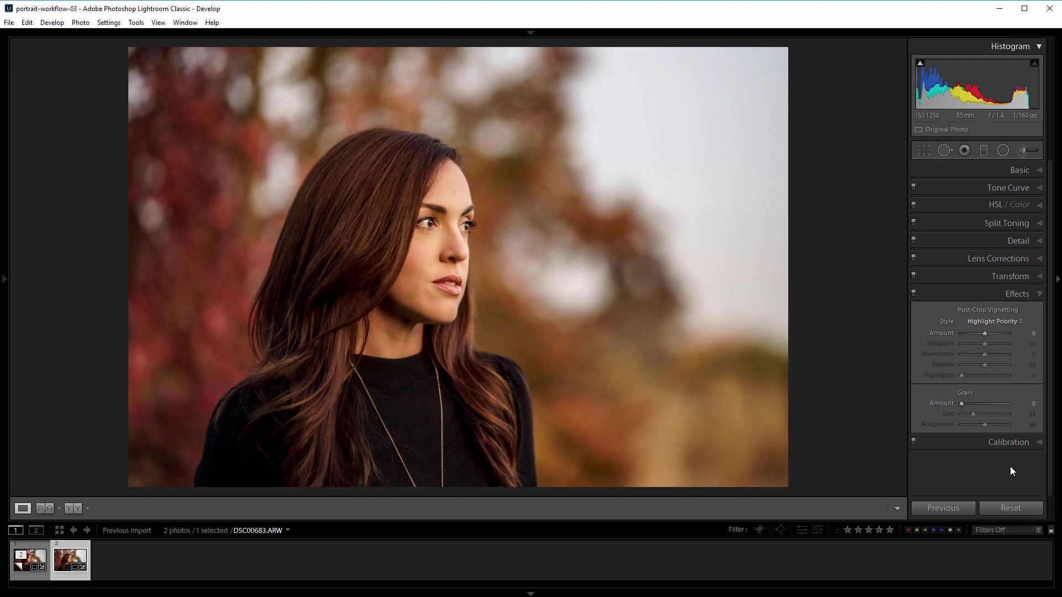
left_click_drag(987, 331, 983, 331)
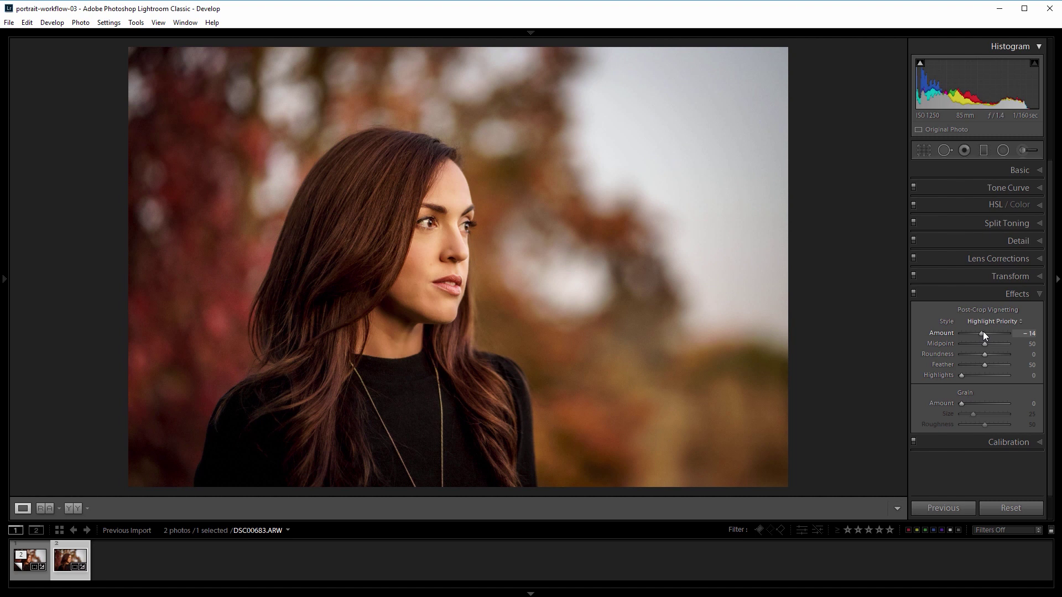
left_click_drag(984, 344, 988, 344)
- In Calibration, set Green Primary Hue to +7 and Blue Primary Hue to -26
left_click(1016, 444)
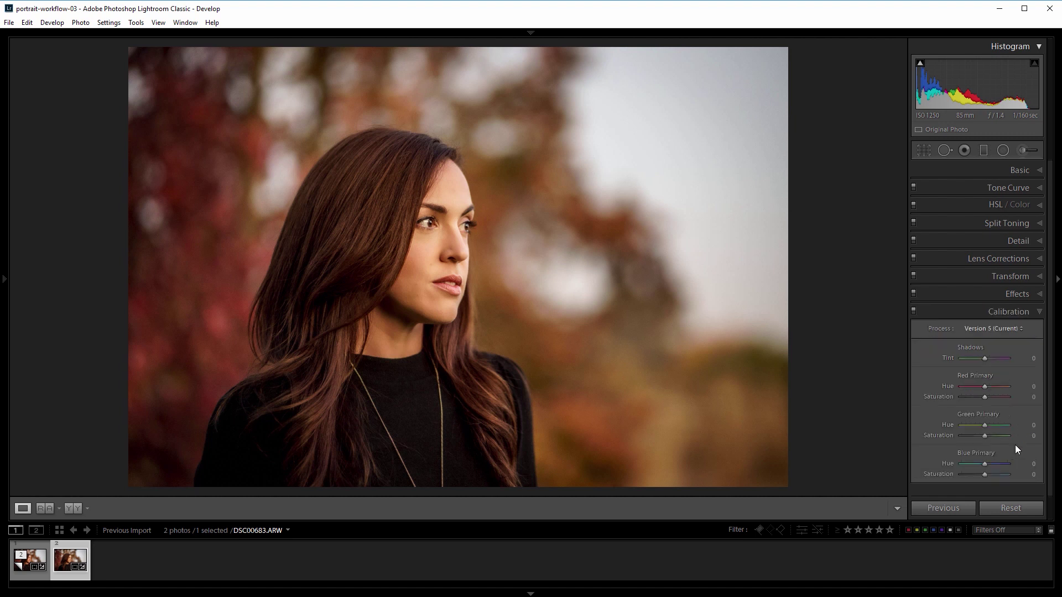
left_click_drag(1004, 425, 988, 429)
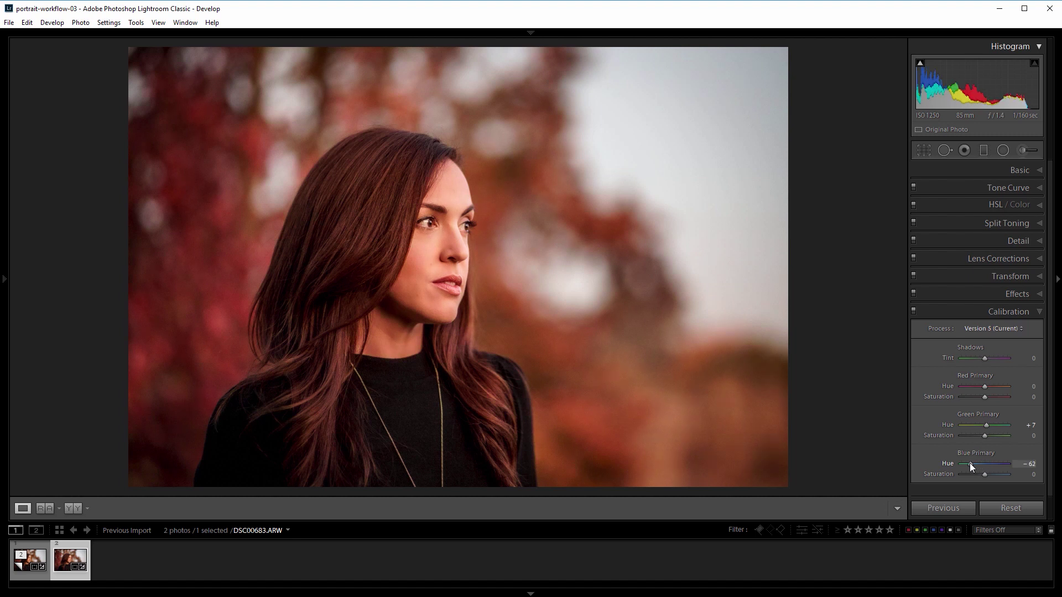
left_click_drag(971, 464, 975, 463)
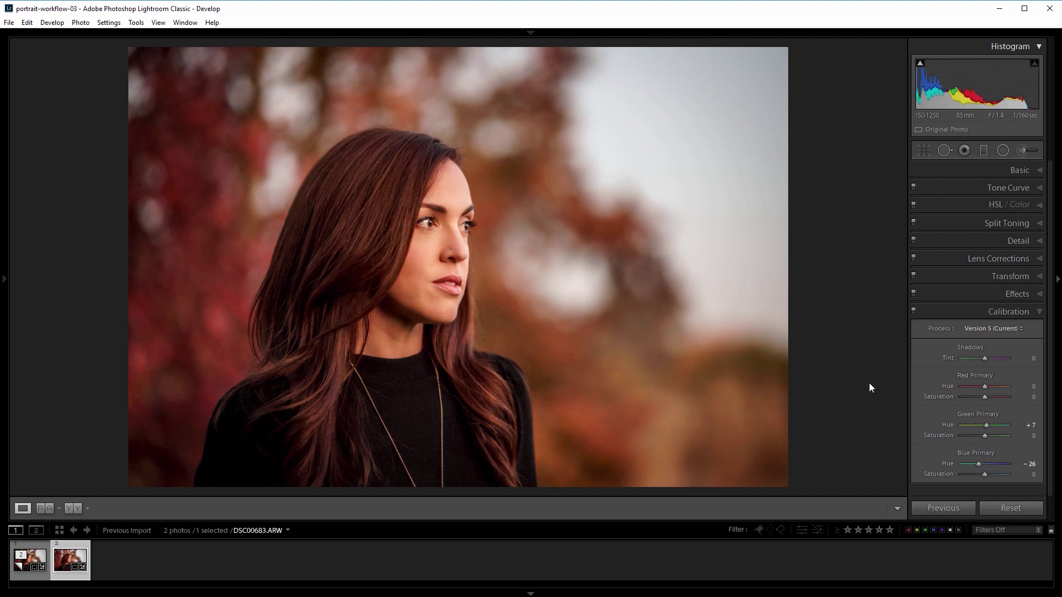
- Raise the curve's black point, lower the white point, and add S-curve points near 25% and 75%
left_click(1008, 188)
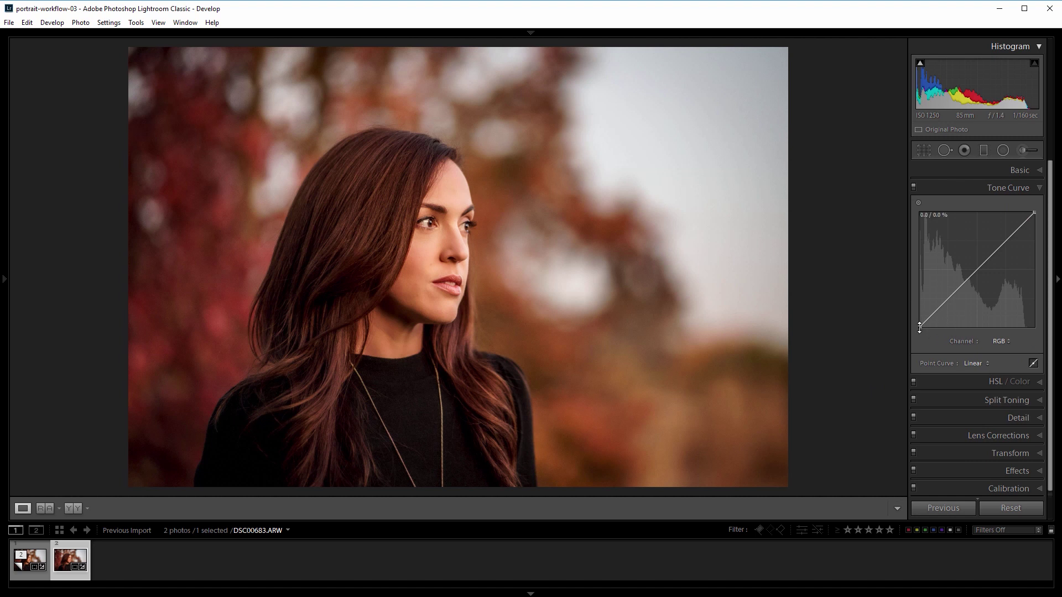
left_click_drag(920, 328, 918, 325)
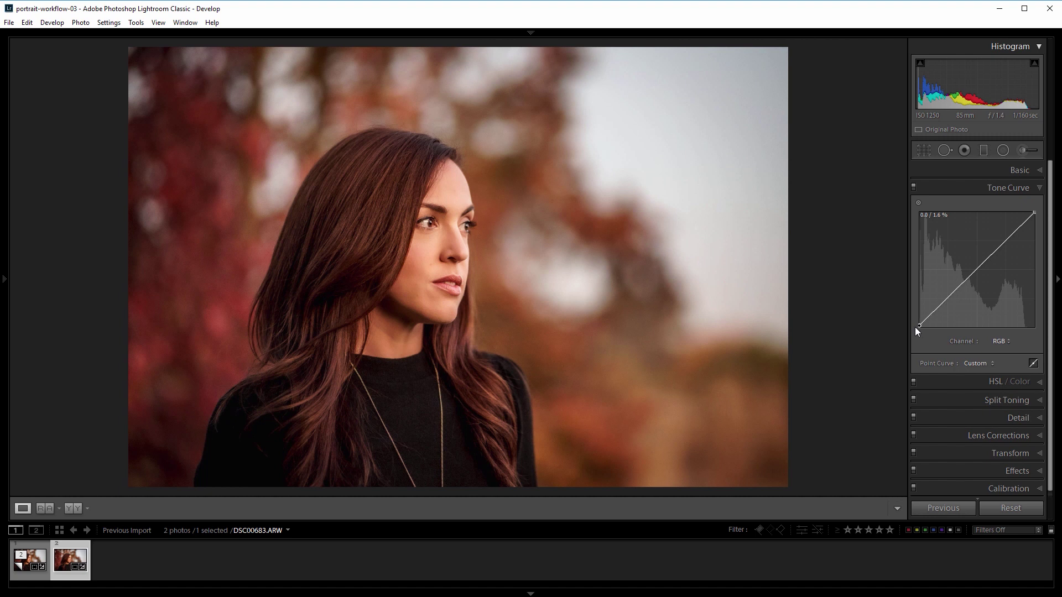
left_click_drag(1032, 210, 1043, 225)
left_click(949, 299)
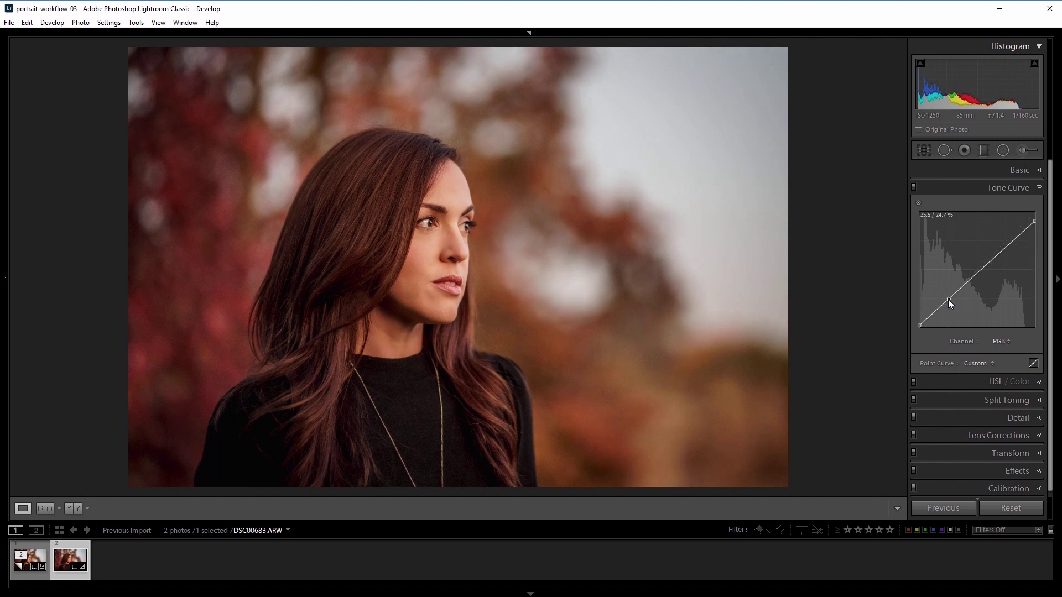
left_click(1010, 243)
left_click_drag(1010, 243, 1006, 245)
left_click_drag(1007, 246, 1005, 244)
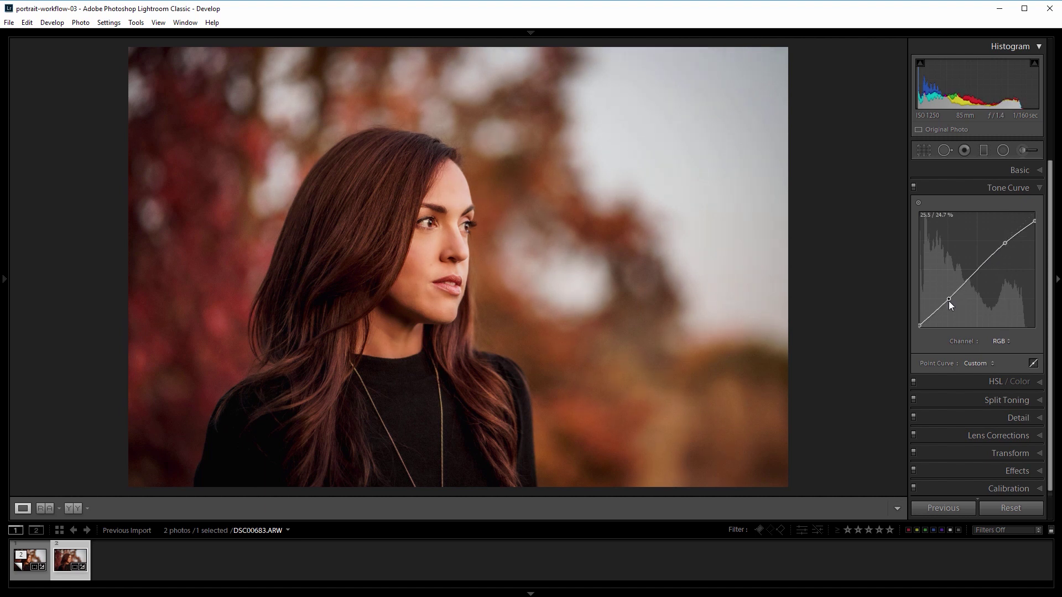